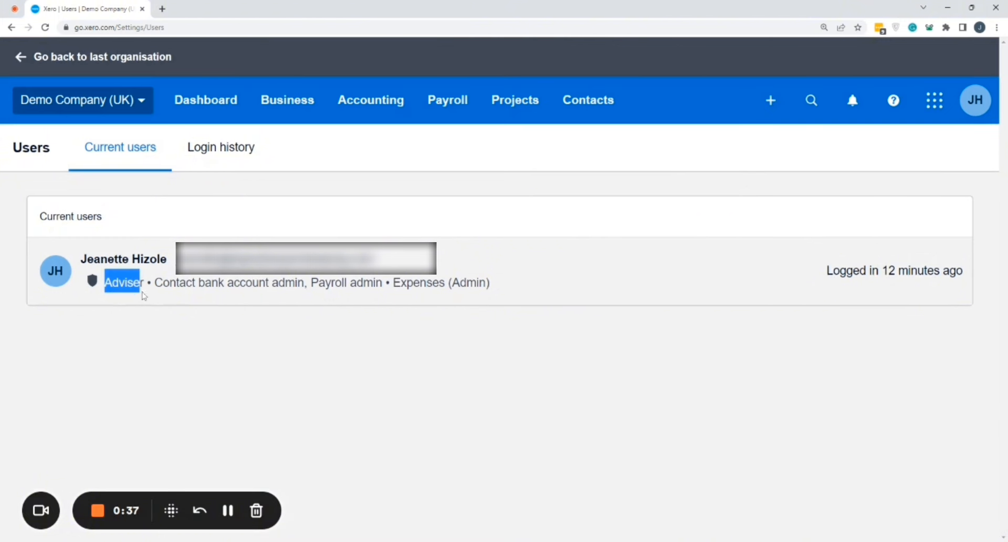
# - Review the current user's roles and the login history in the organisation's user settings
pyautogui.click(124, 284)
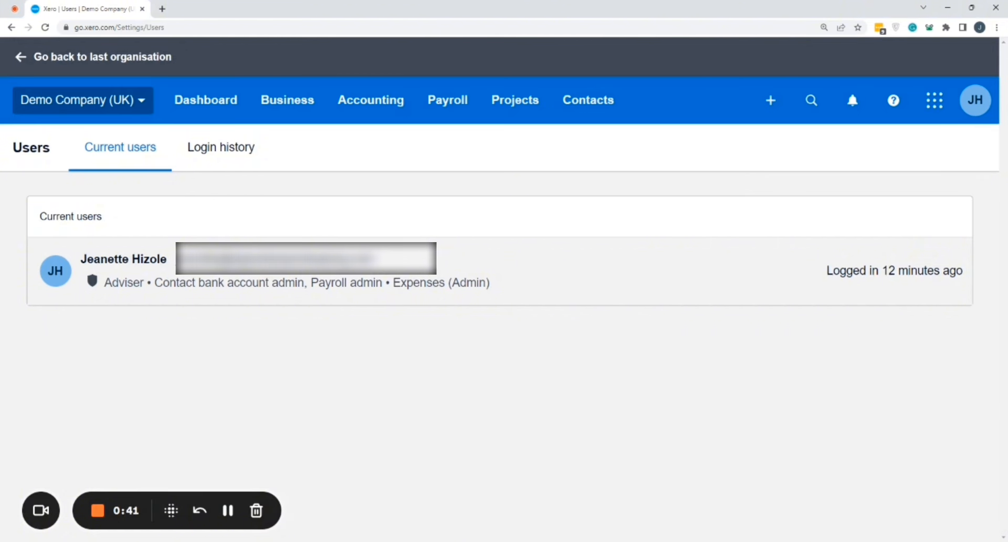
pyautogui.moveTo(154, 283); pyautogui.dragTo(385, 282)
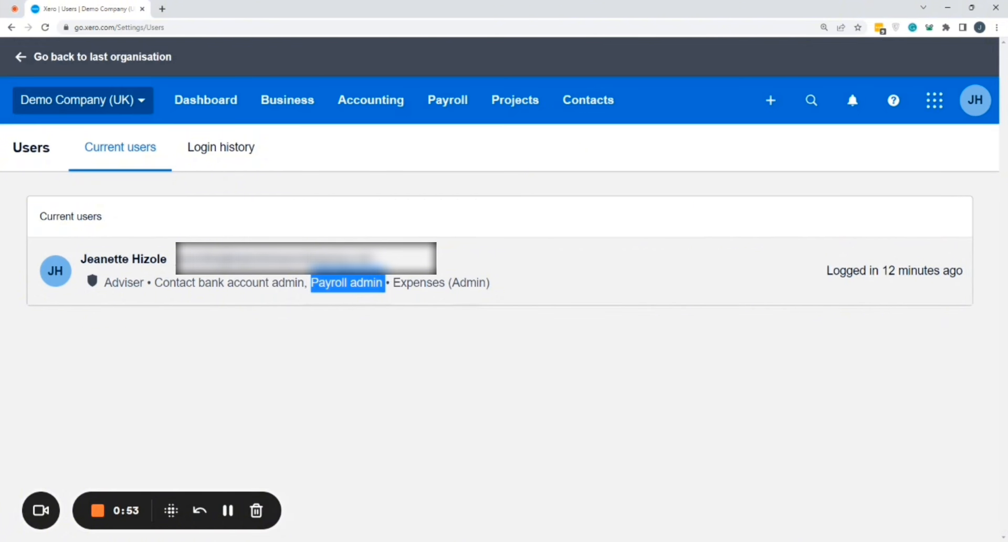
pyautogui.click(217, 157)
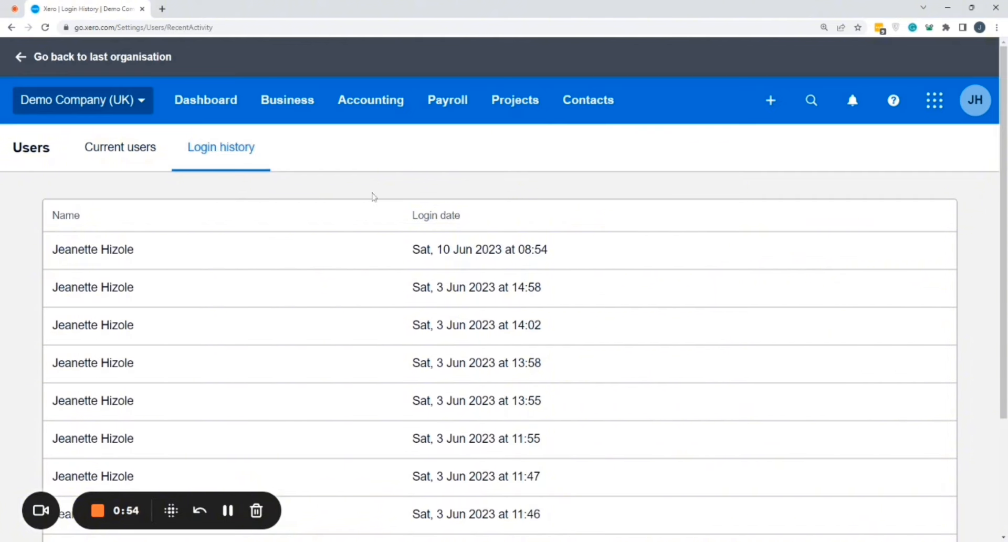
pyautogui.scroll(-3, 372, 196)
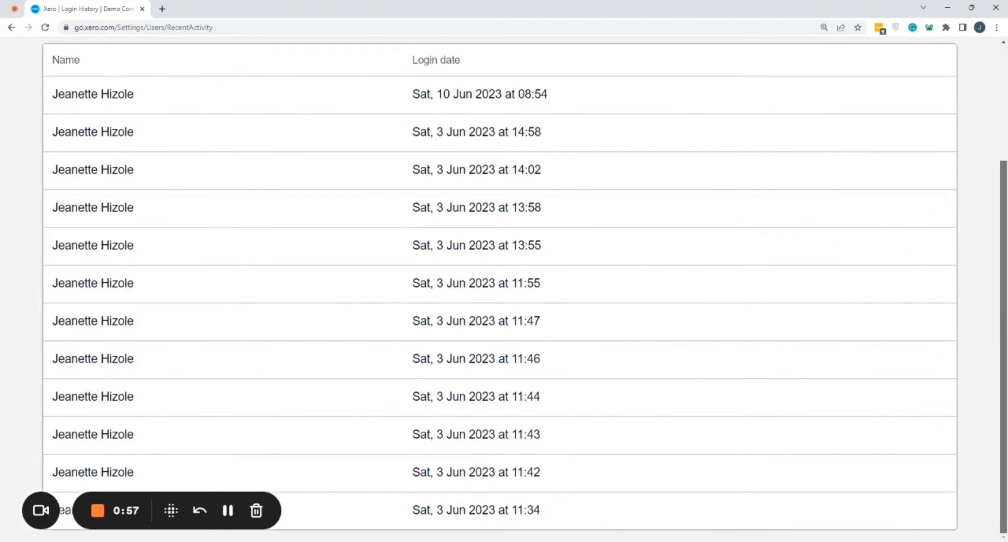
pyautogui.scroll(3, 331, 178)
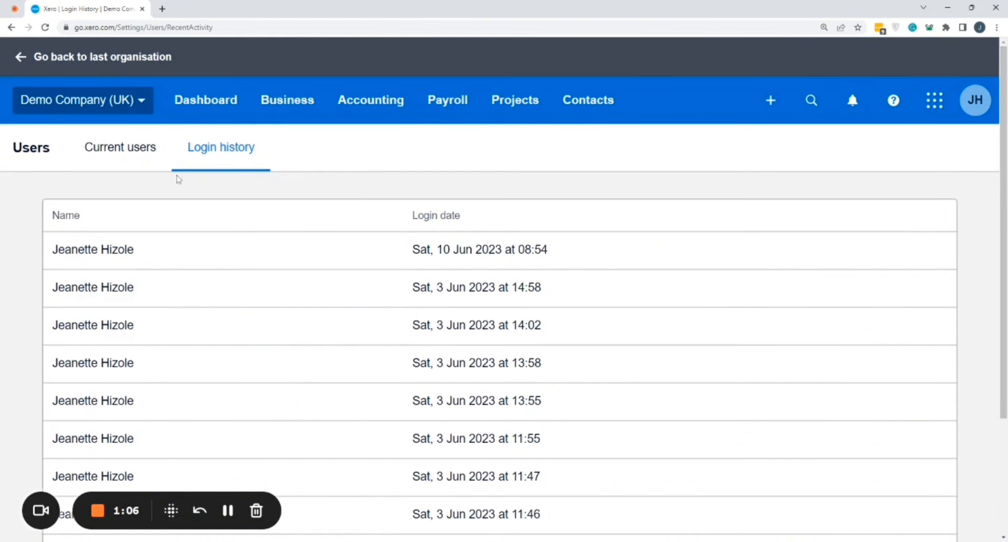
pyautogui.click(231, 512)
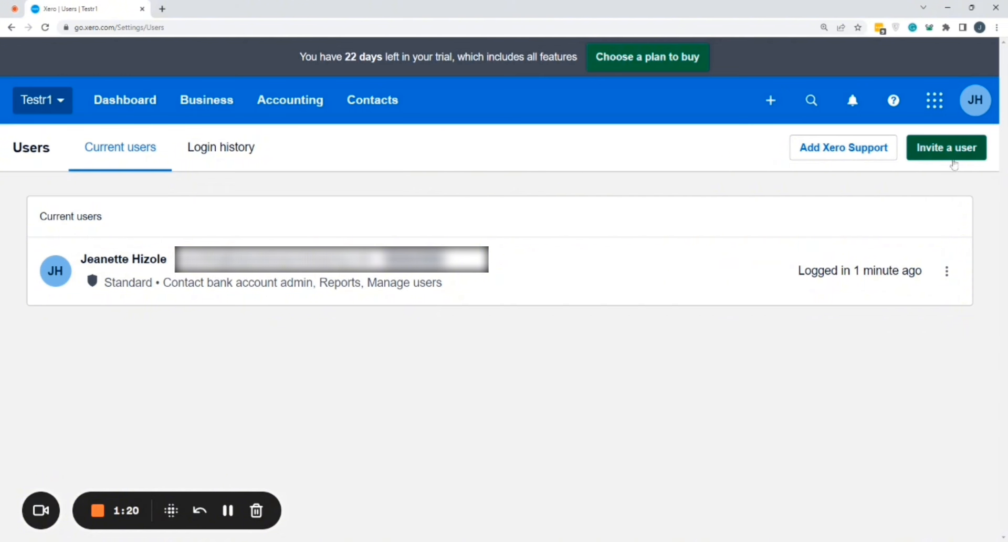
# - Open the invitation form for a new user in the Testr1 organisation and look through its fields
pyautogui.click(952, 155)
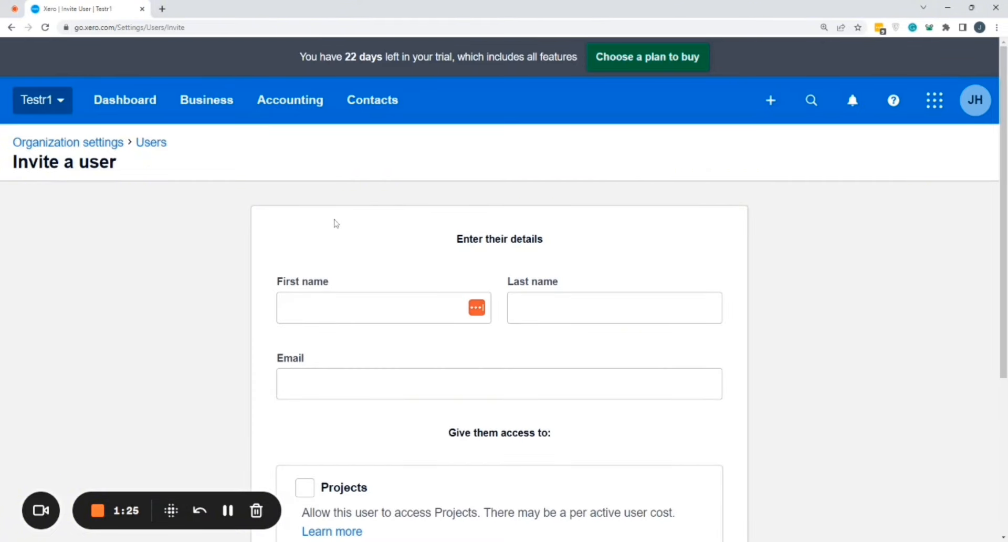
pyautogui.scroll(-4, 333, 225)
pyautogui.scroll(4, 336, 222)
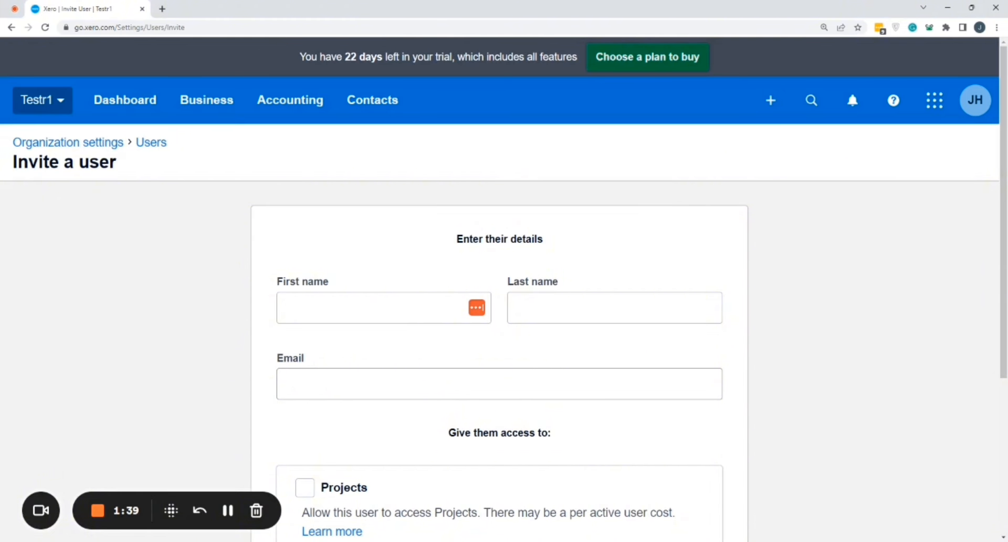
pyautogui.scroll(-2, 483, 313)
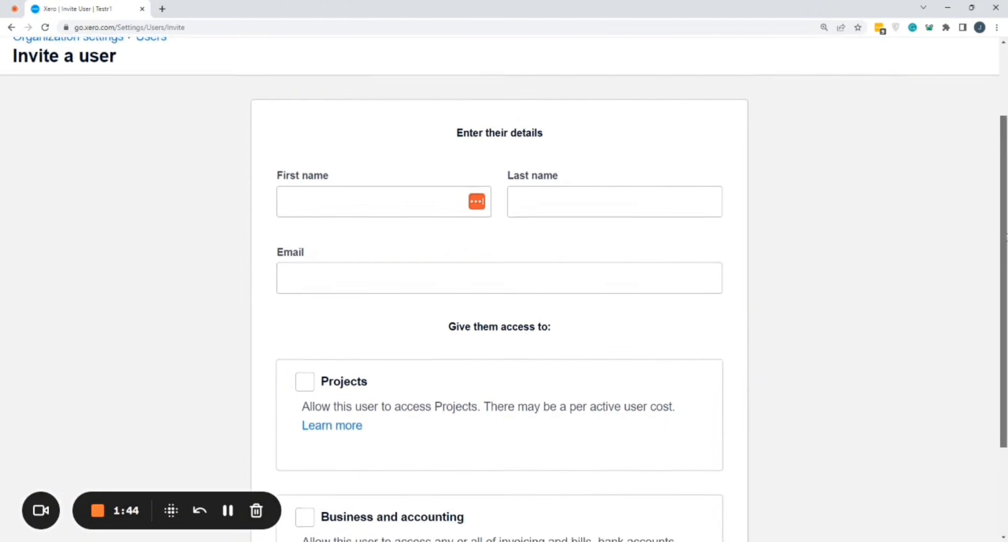
pyautogui.scroll(-2, 841, 247)
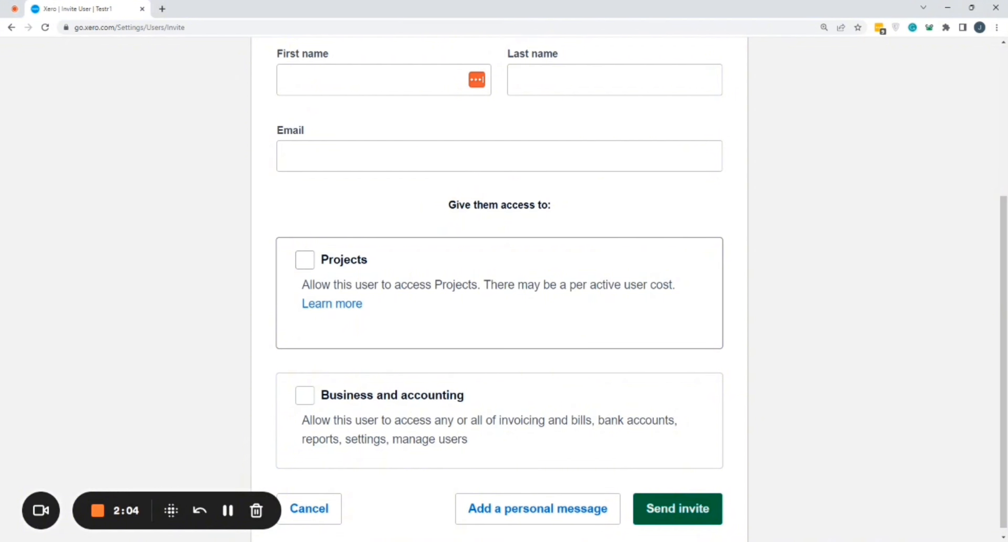
# - Give the new user Projects access, comparing the Limited and Standard levels before choosing Admin
pyautogui.click(304, 259)
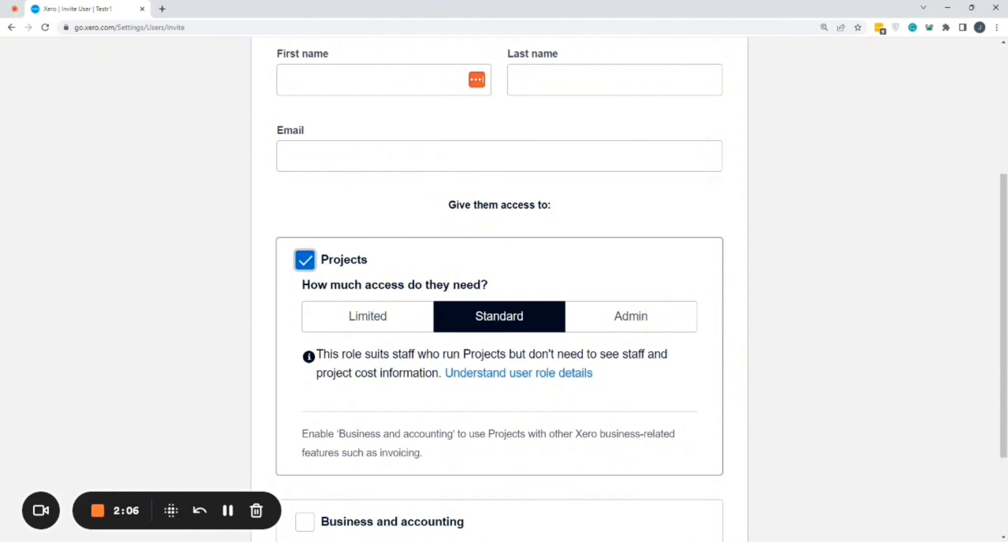
pyautogui.scroll(1, 538, 275)
pyautogui.scroll(-3, 538, 275)
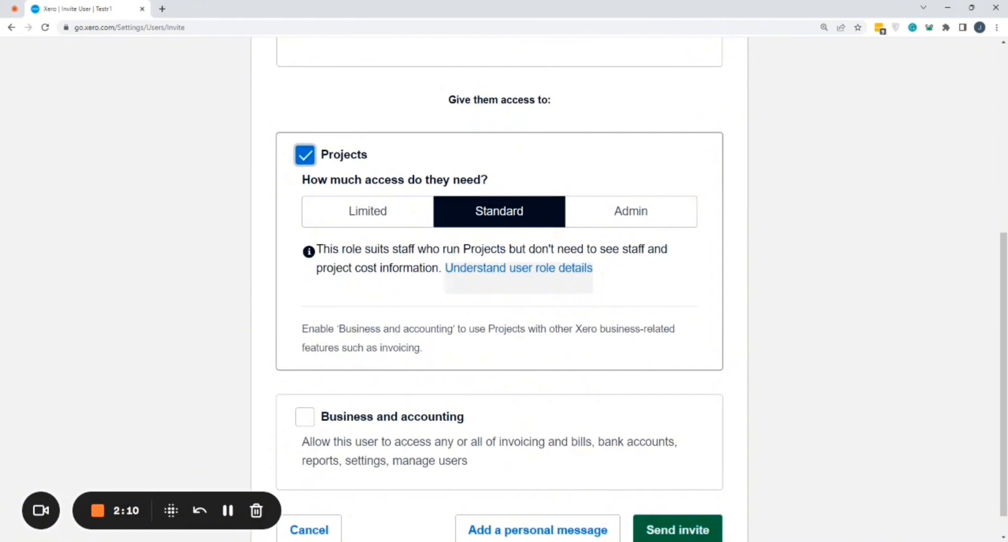
pyautogui.click(377, 218)
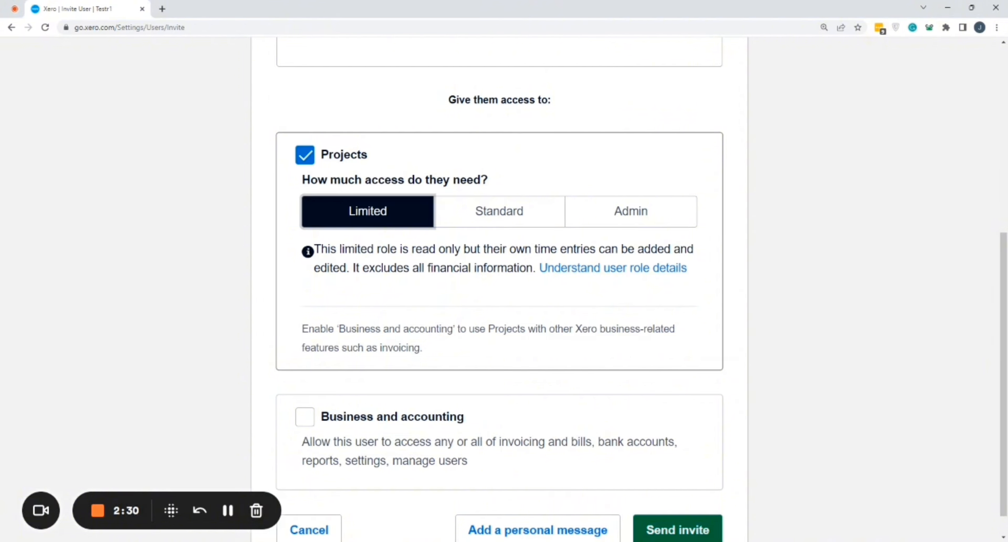
pyautogui.click(495, 215)
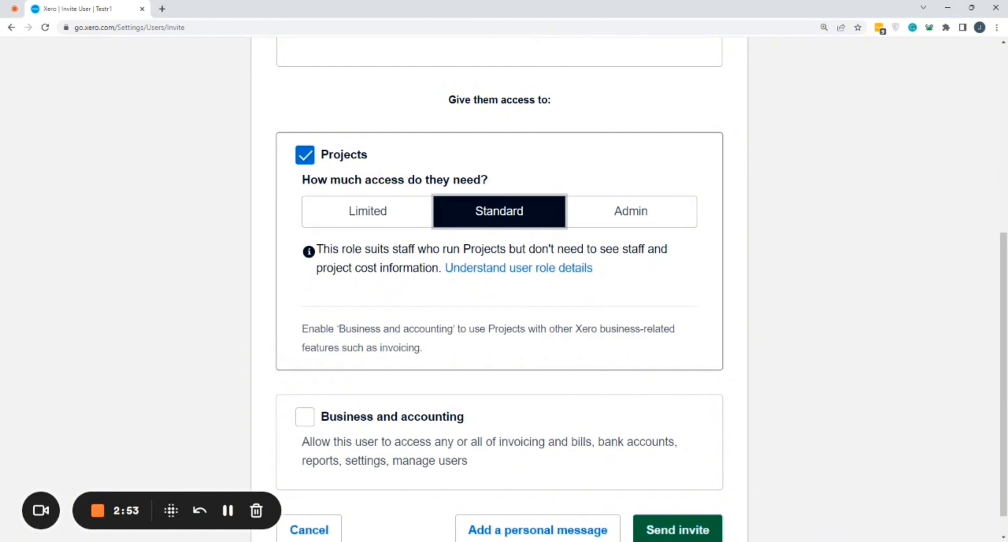
pyautogui.click(625, 212)
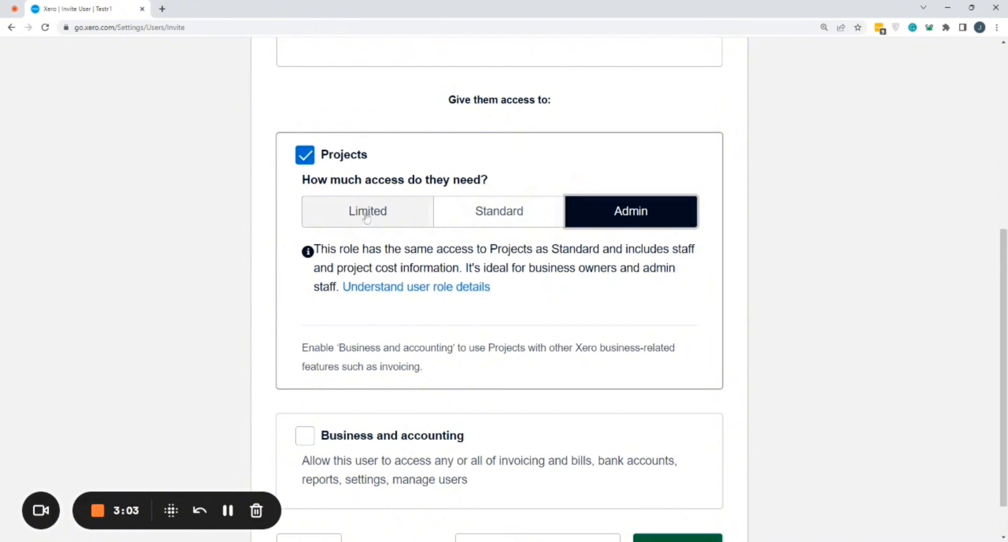
pyautogui.click(629, 224)
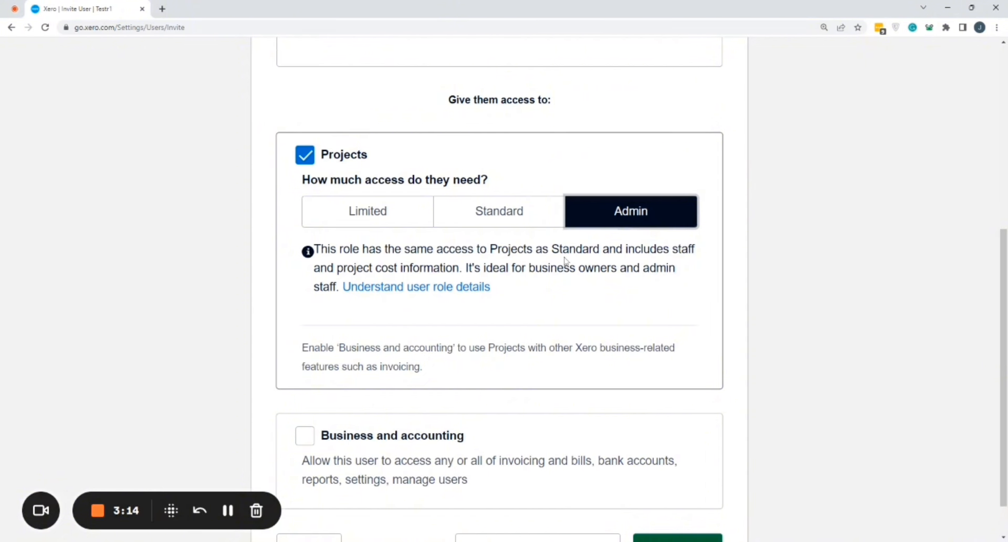
# - Enable Business and accounting access for the new user and look over its role options
pyautogui.scroll(-1, 566, 260)
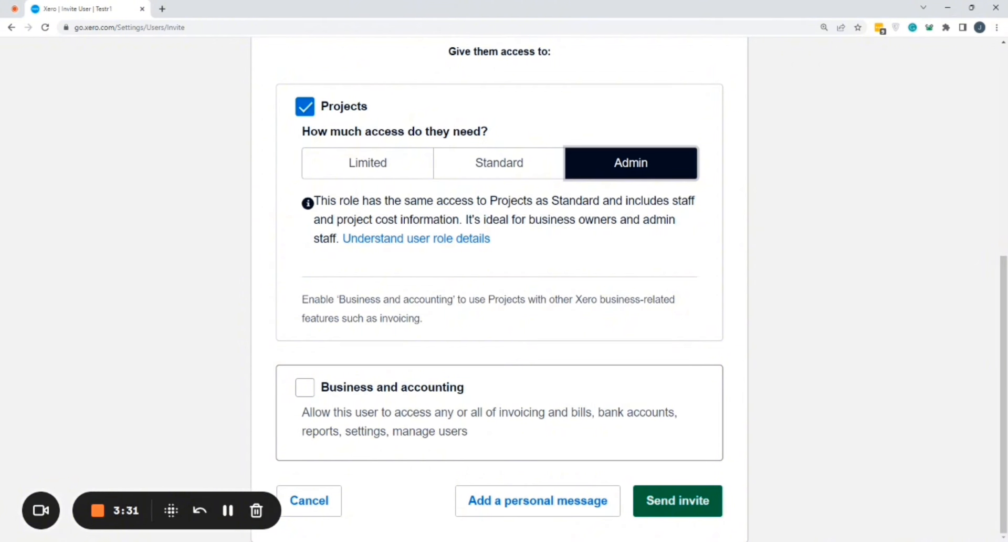
pyautogui.click(305, 388)
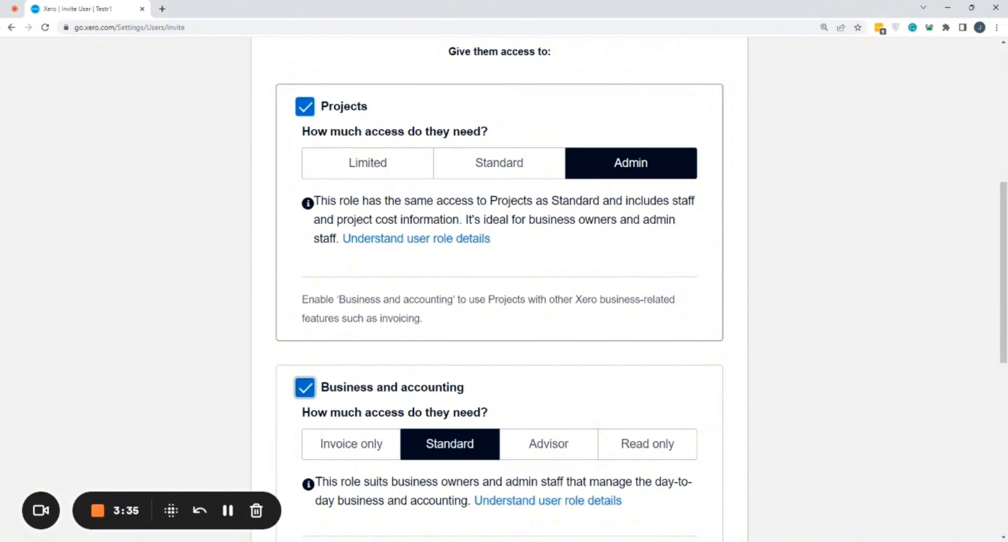
pyautogui.scroll(2, 765, 263)
pyautogui.scroll(-8, 766, 263)
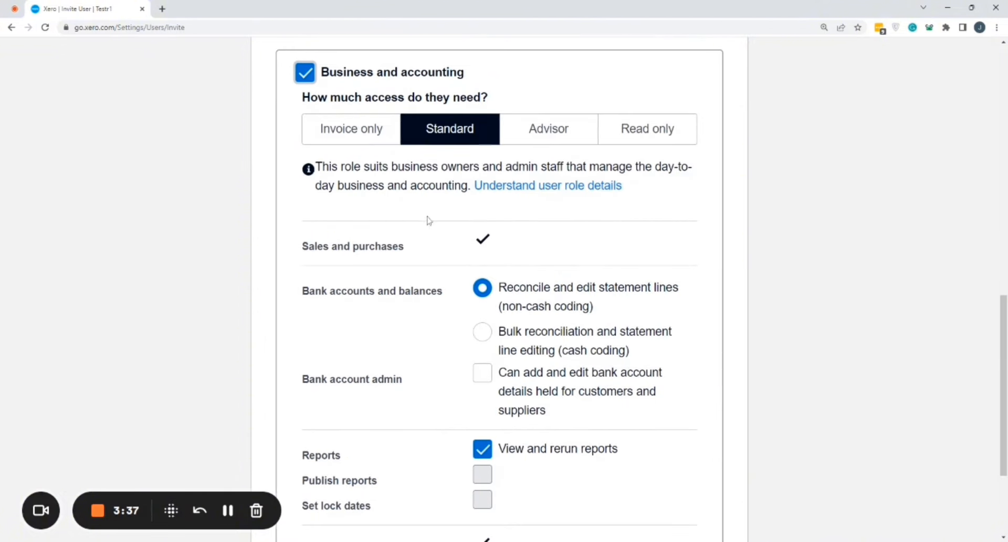
# - Set Business and accounting access to Invoice only, trying each sales and purchases option before returning to Only create drafts
pyautogui.click(359, 143)
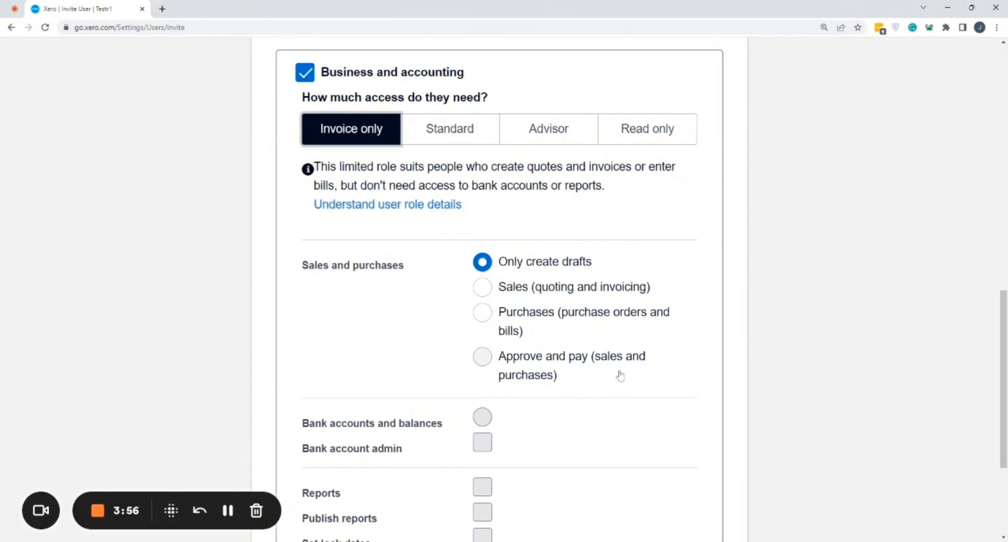
pyautogui.click(493, 359)
pyautogui.click(487, 314)
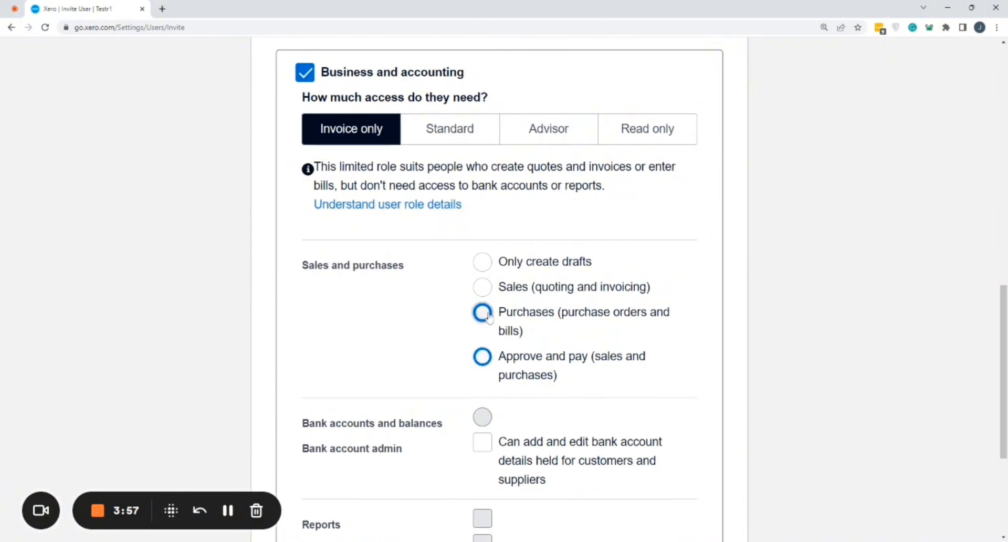
pyautogui.click(481, 287)
pyautogui.click(480, 262)
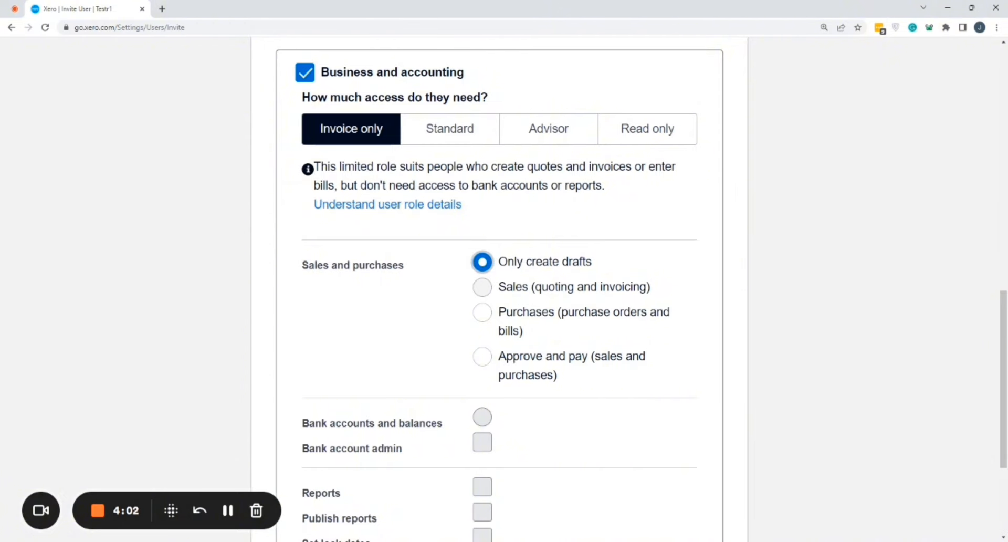
pyautogui.scroll(1, 605, 296)
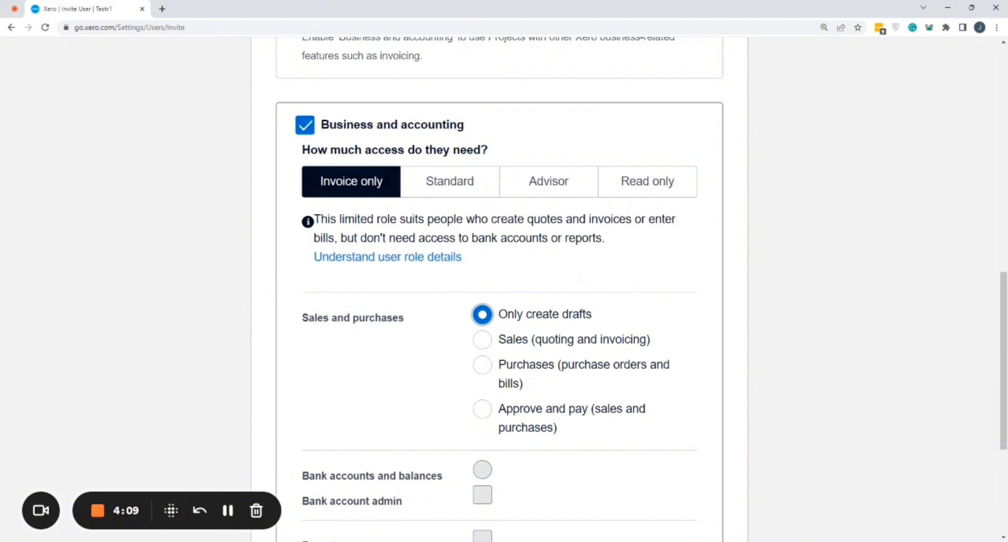
pyautogui.scroll(-4, 543, 341)
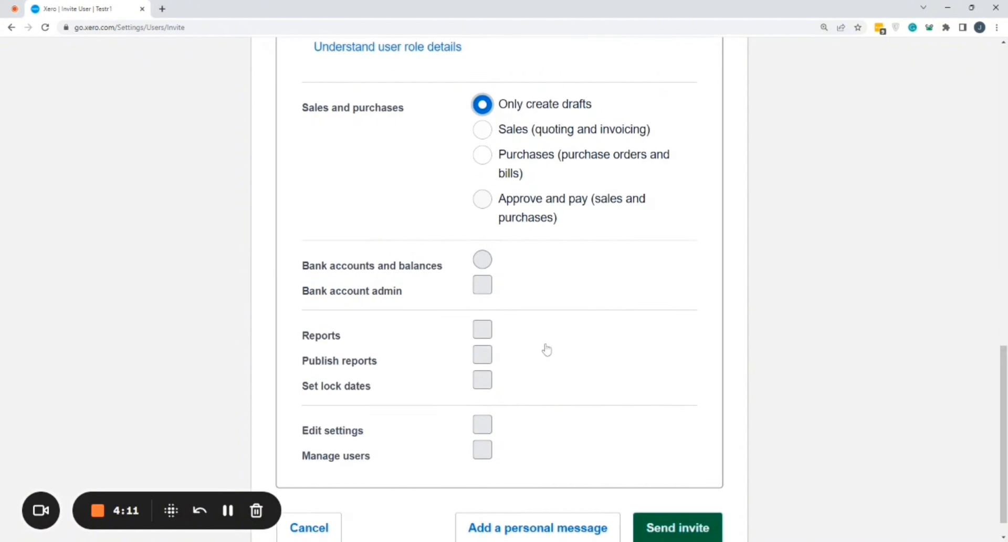
pyautogui.moveTo(476, 259); pyautogui.dragTo(467, 419)
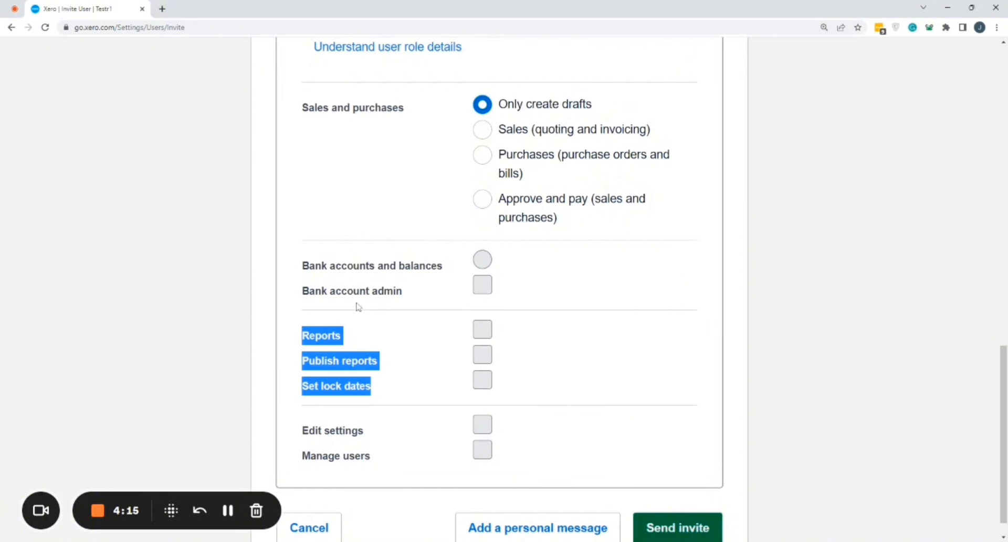
pyautogui.click(399, 303)
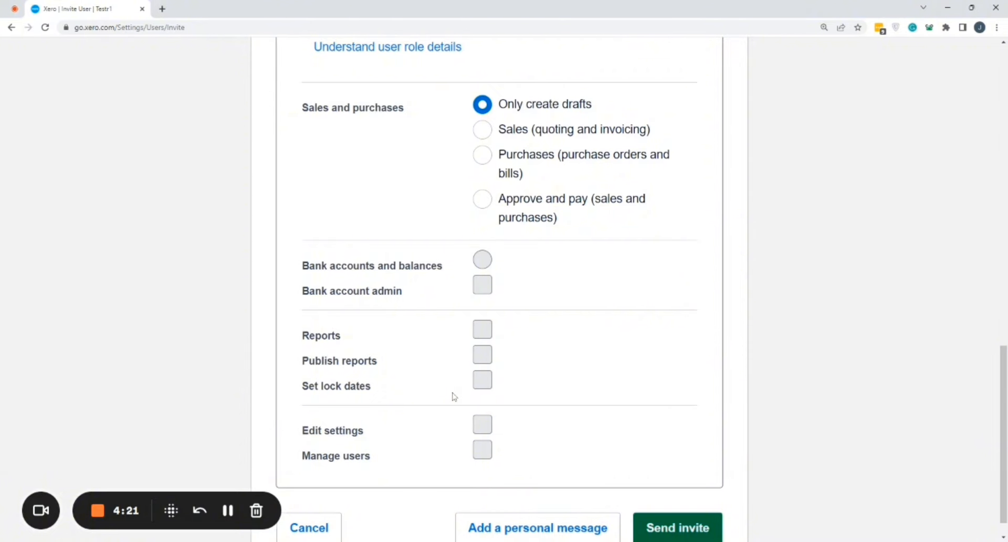
pyautogui.scroll(-1, 475, 386)
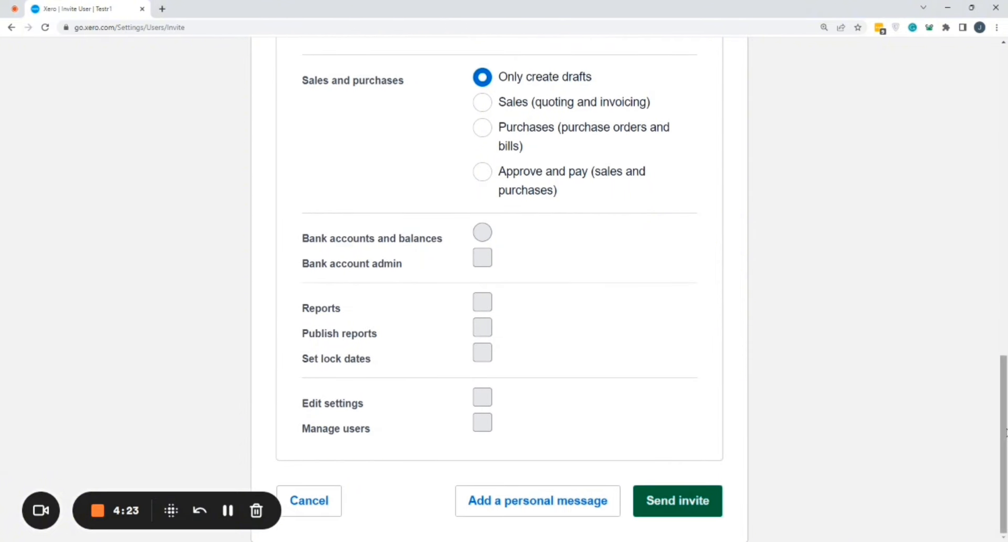
# - Change the Business and accounting access to Standard and review the permissions it includes
pyautogui.moveTo(1006, 432); pyautogui.dragTo(1005, 307)
pyautogui.click(450, 310)
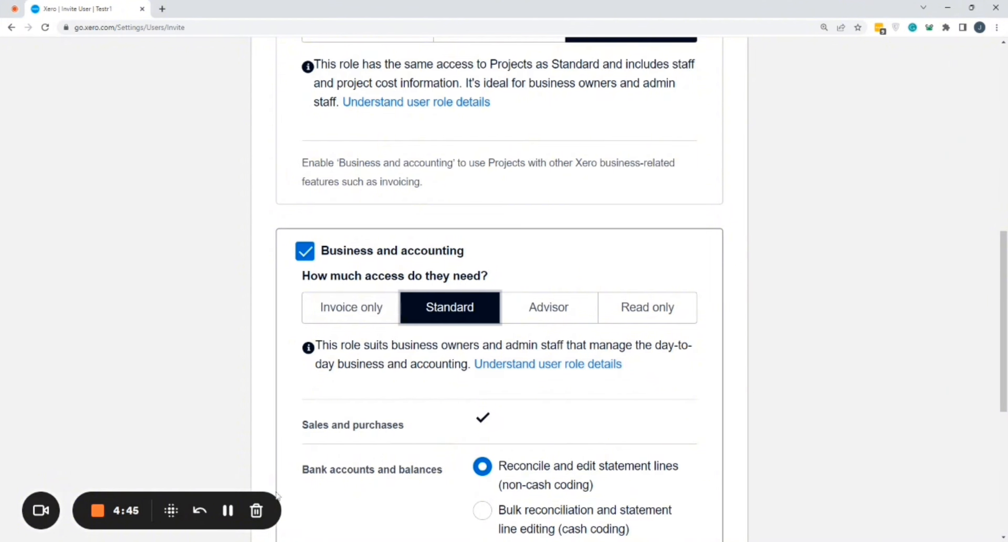
pyautogui.scroll(-5, 619, 287)
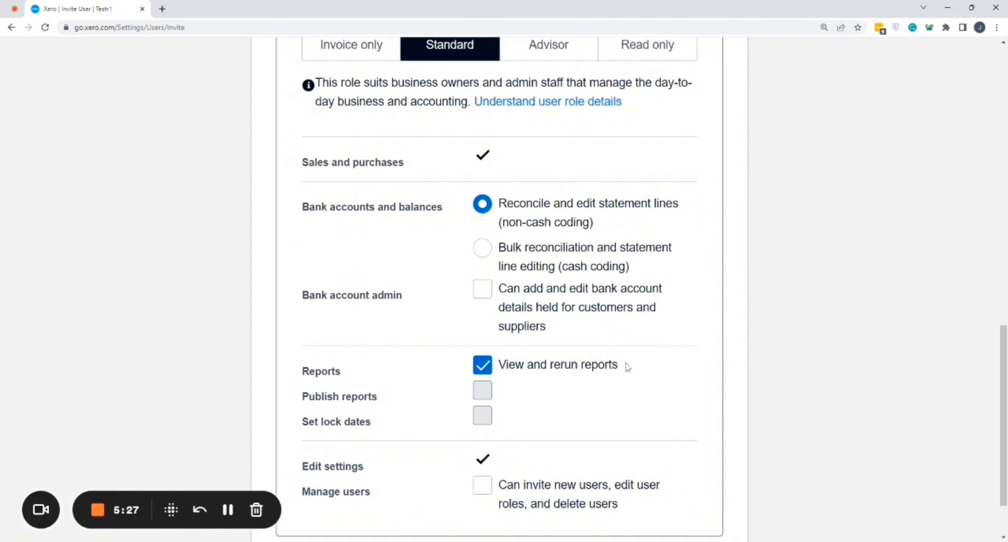
pyautogui.scroll(-1, 628, 366)
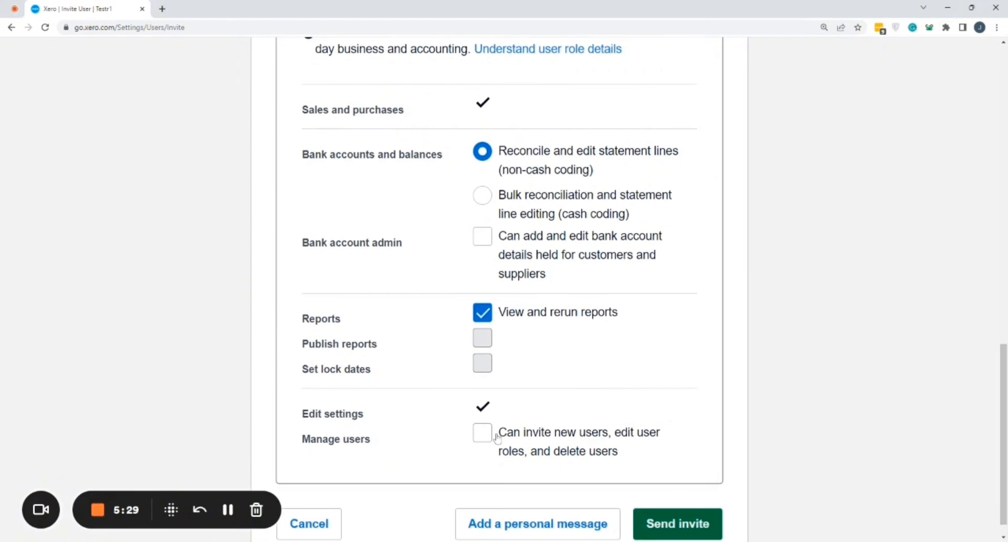
# - Change the Business and accounting access to Advisor and review the permissions it includes
pyautogui.scroll(2, 601, 300)
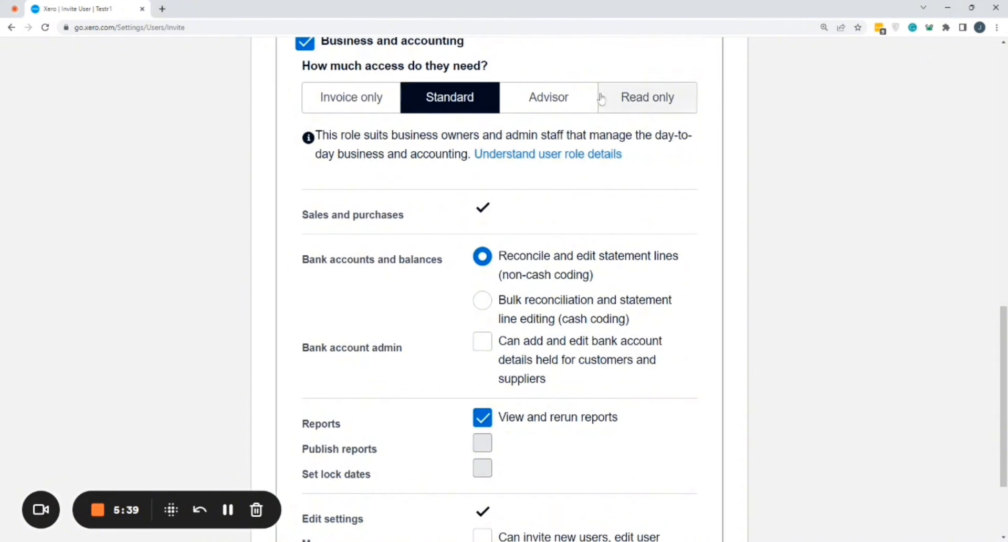
pyautogui.click(574, 95)
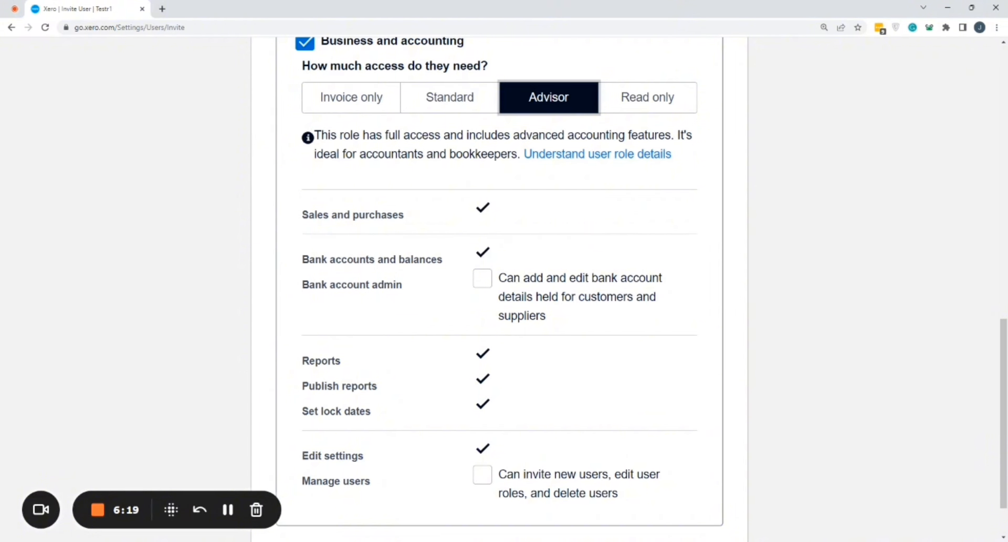
pyautogui.scroll(-1, 493, 399)
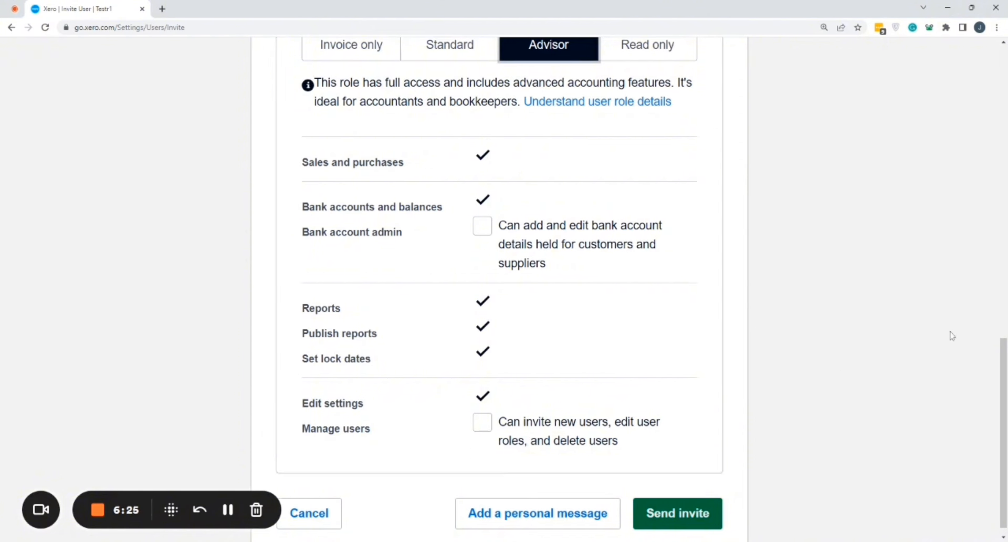
# - Set the Business and accounting access to Read only and review its permissions
pyautogui.scroll(5, 977, 378)
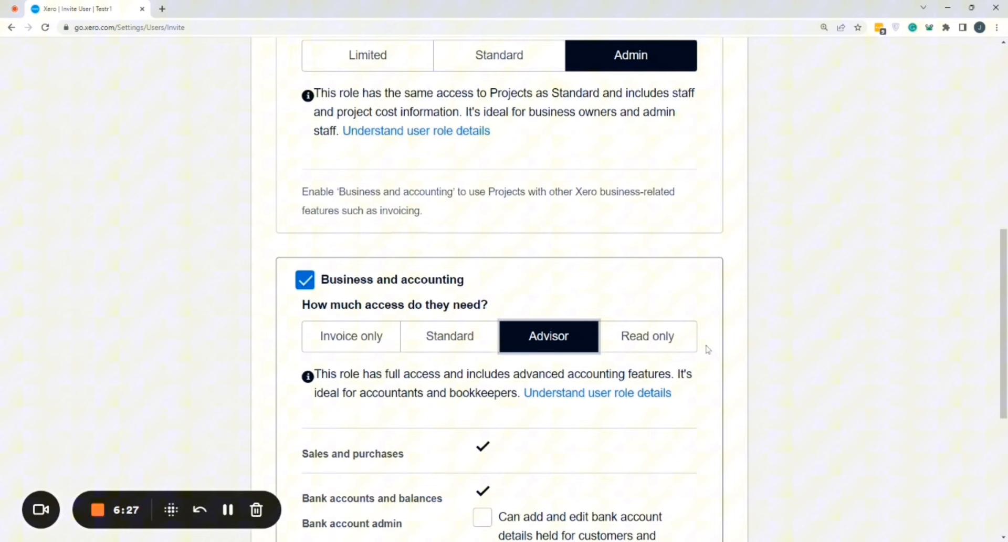
pyautogui.click(677, 348)
pyautogui.scroll(-5, 786, 160)
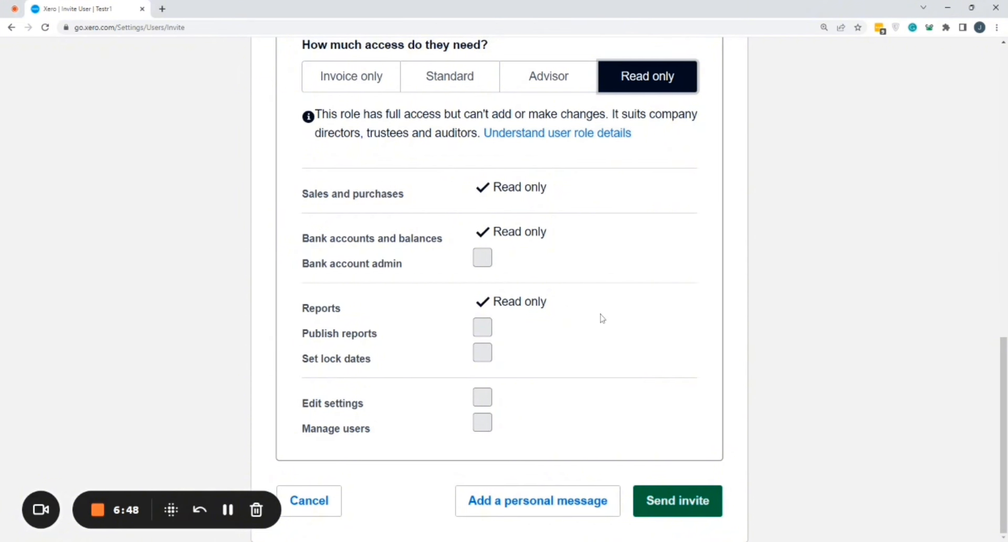
pyautogui.scroll(1, 610, 349)
pyautogui.scroll(-1, 560, 382)
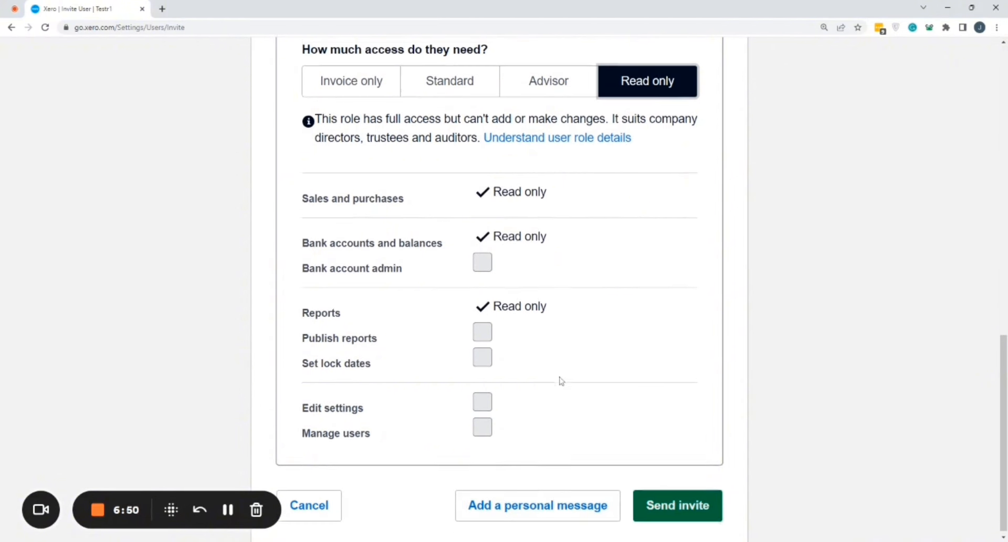
# - Try to add a personal message to the invitation with the name and email fields left empty
pyautogui.click(555, 499)
pyautogui.scroll(-3, 571, 268)
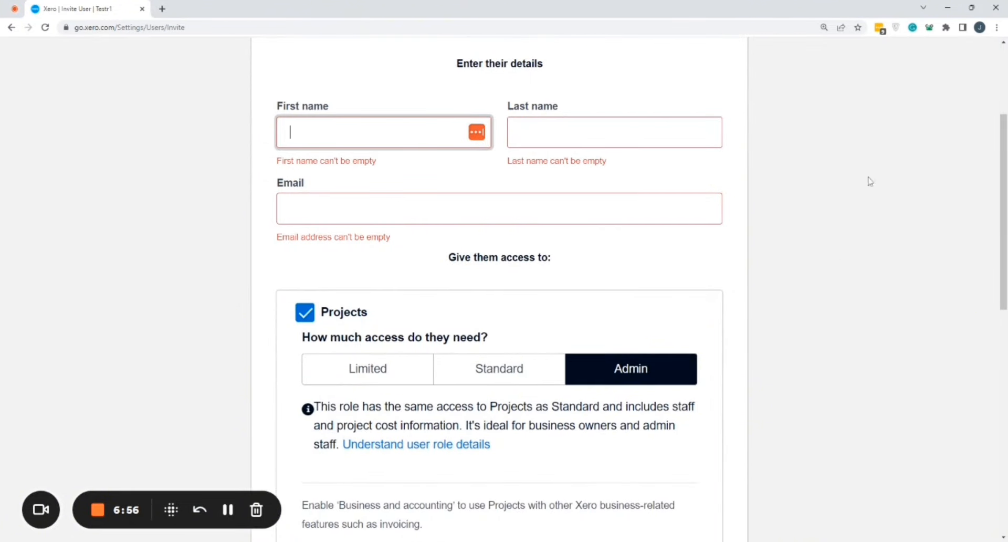
pyautogui.scroll(-11, 990, 467)
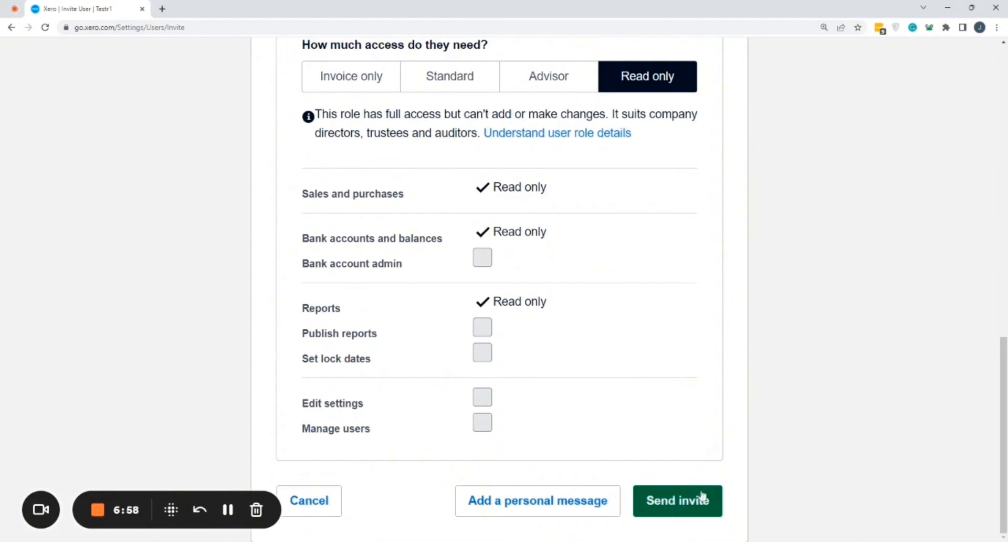